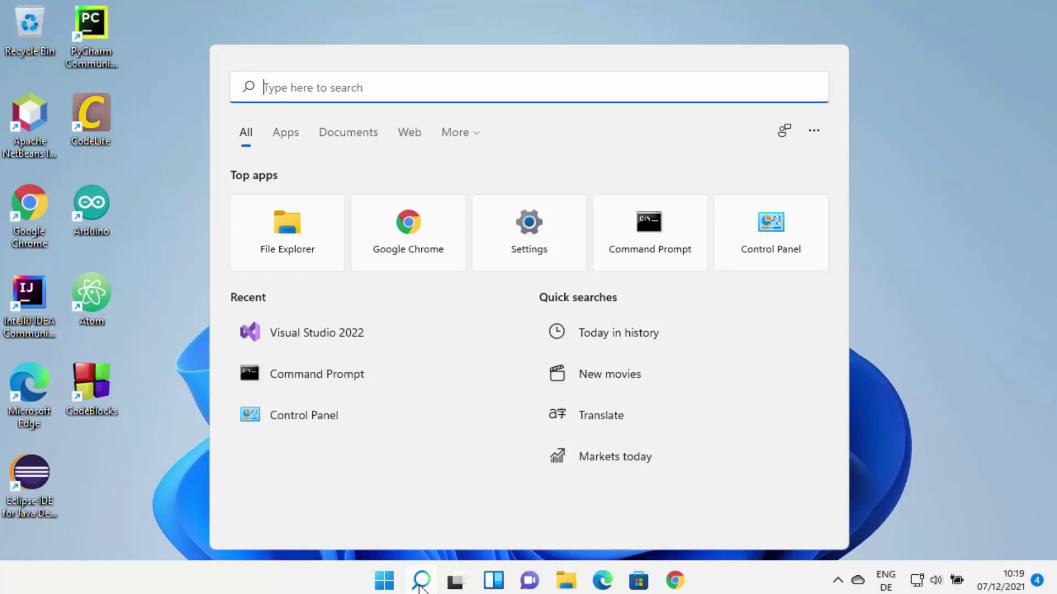
Search Windows for 'regedit'
text(regedit)
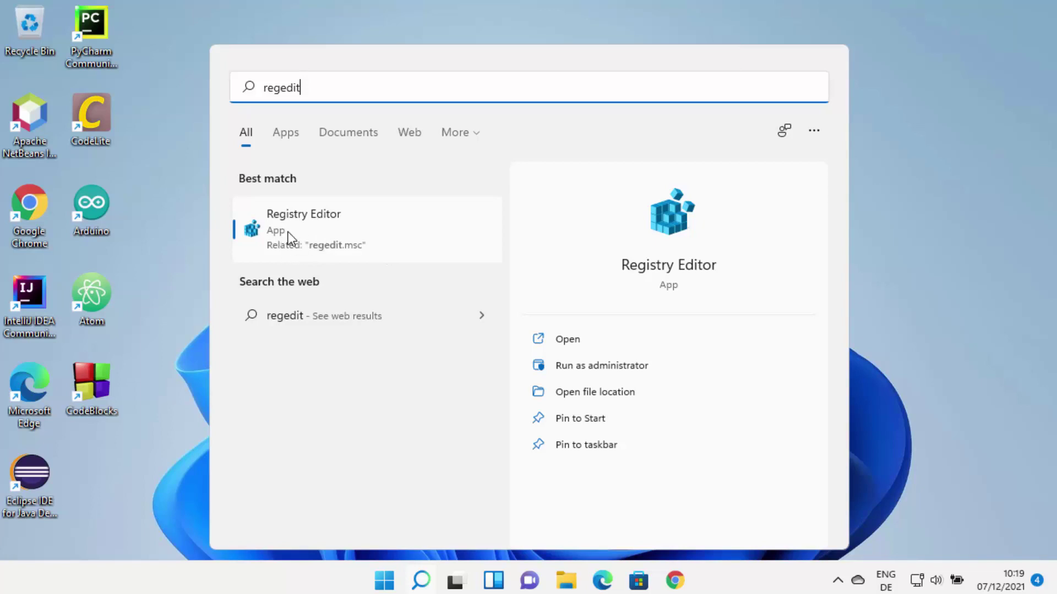
Run Registry Editor as administrator and approve the UAC prompt
right_click(341, 240)
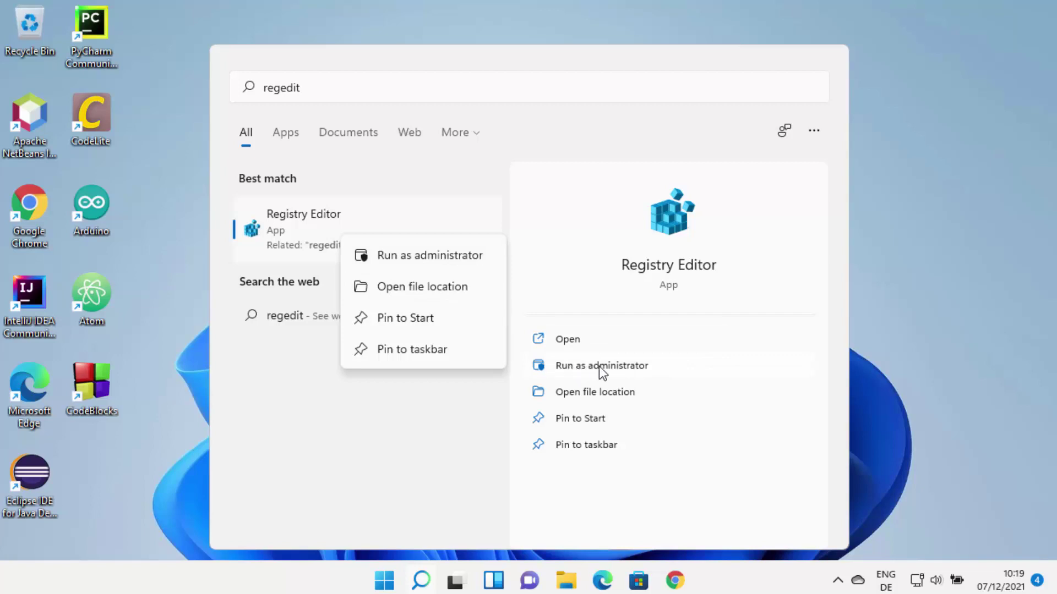
click(464, 258)
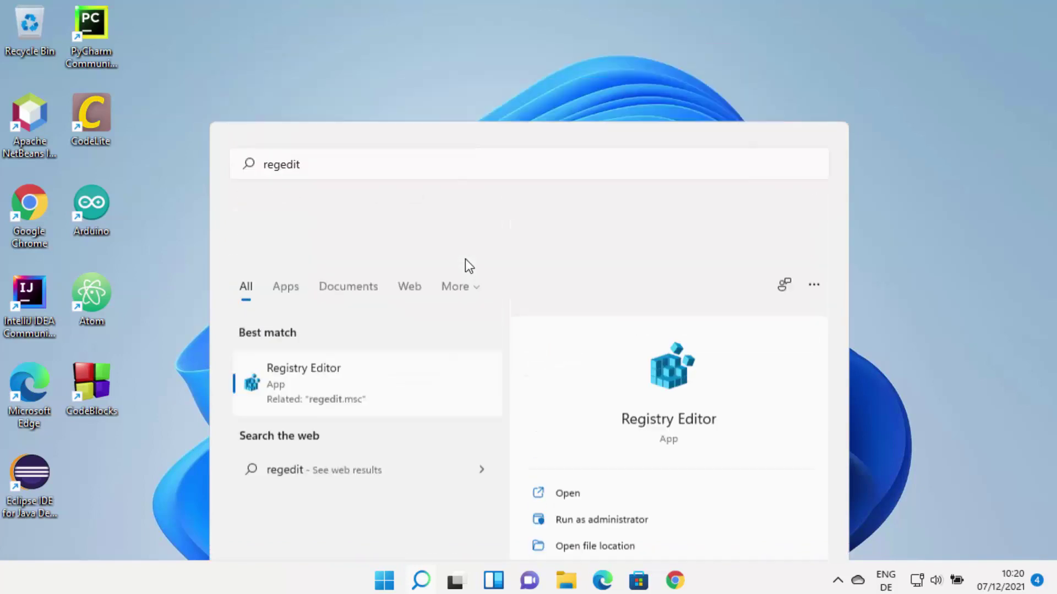
click(464, 411)
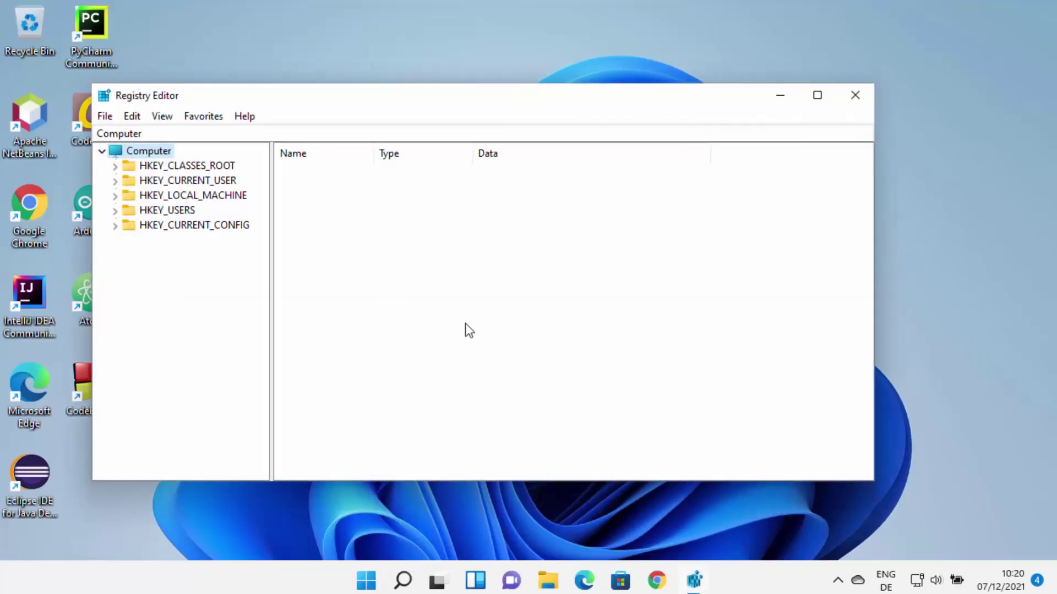
Maximize Registry Editor and open HKEY_CURRENT_USER\System\GameConfigStore
double_click(466, 110)
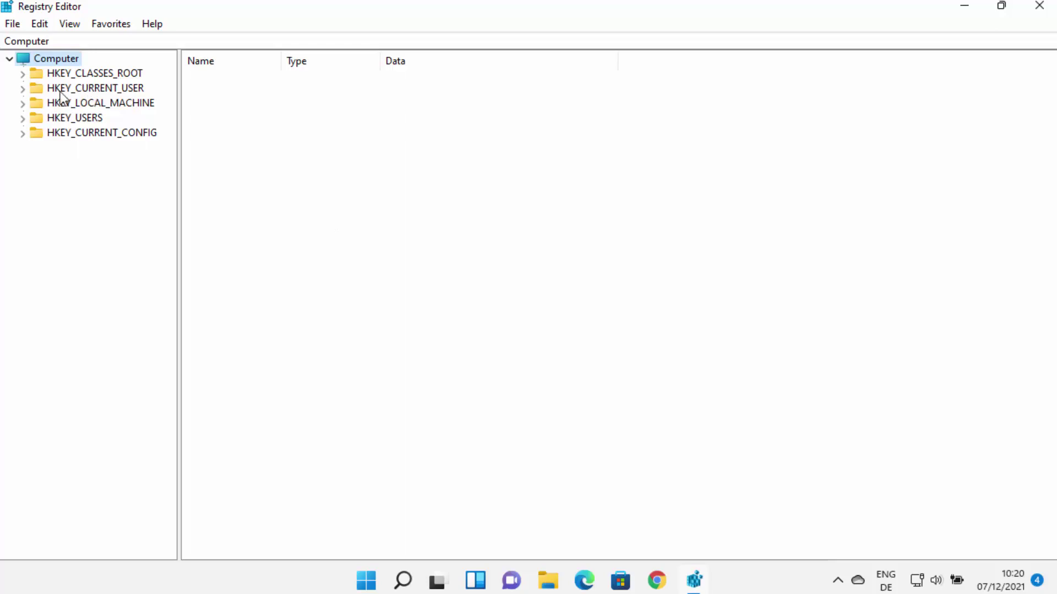
click(23, 89)
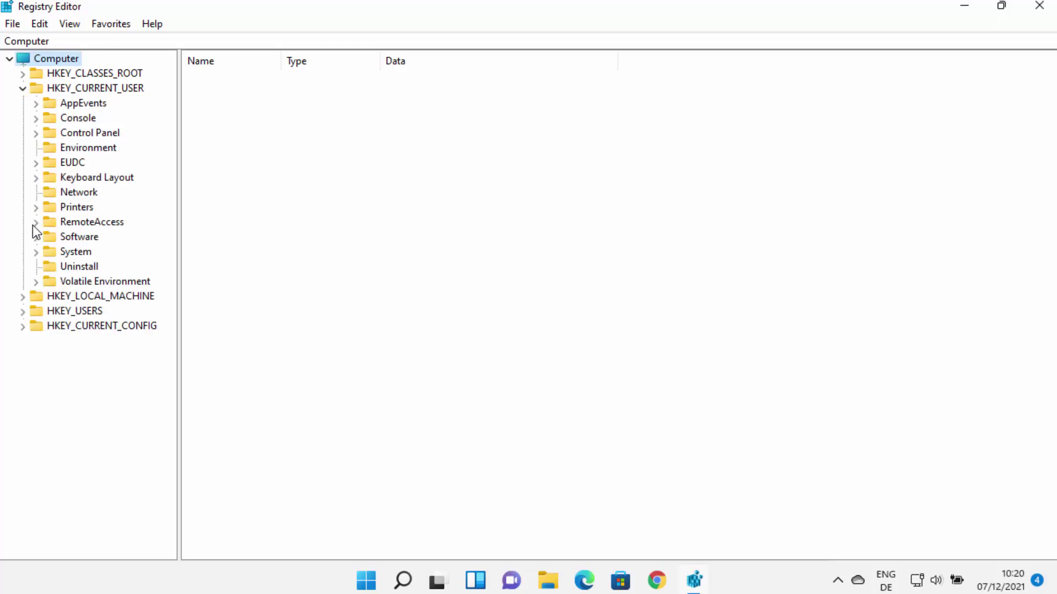
click(35, 253)
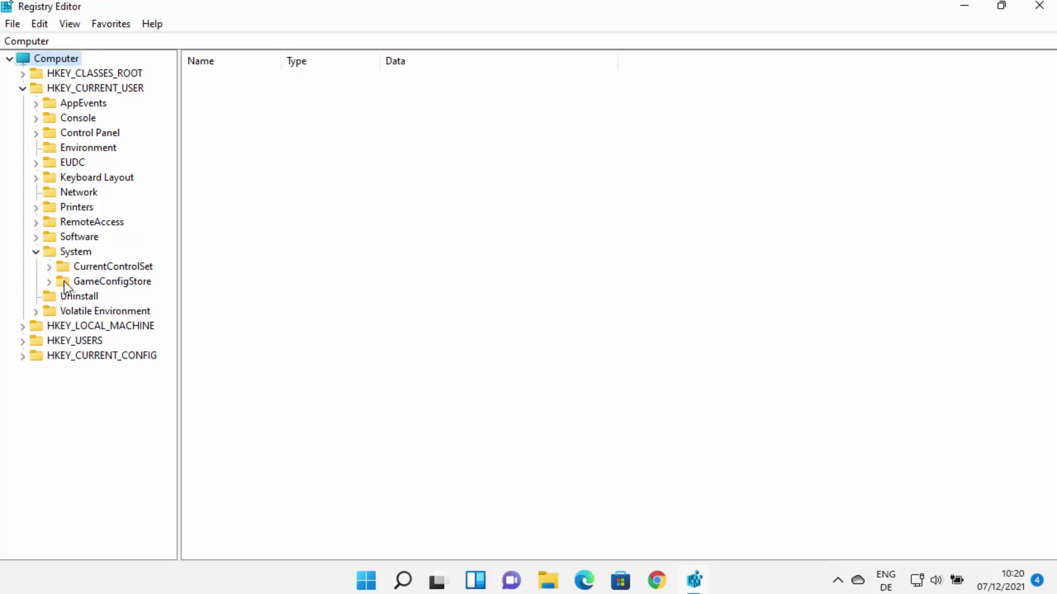
click(101, 282)
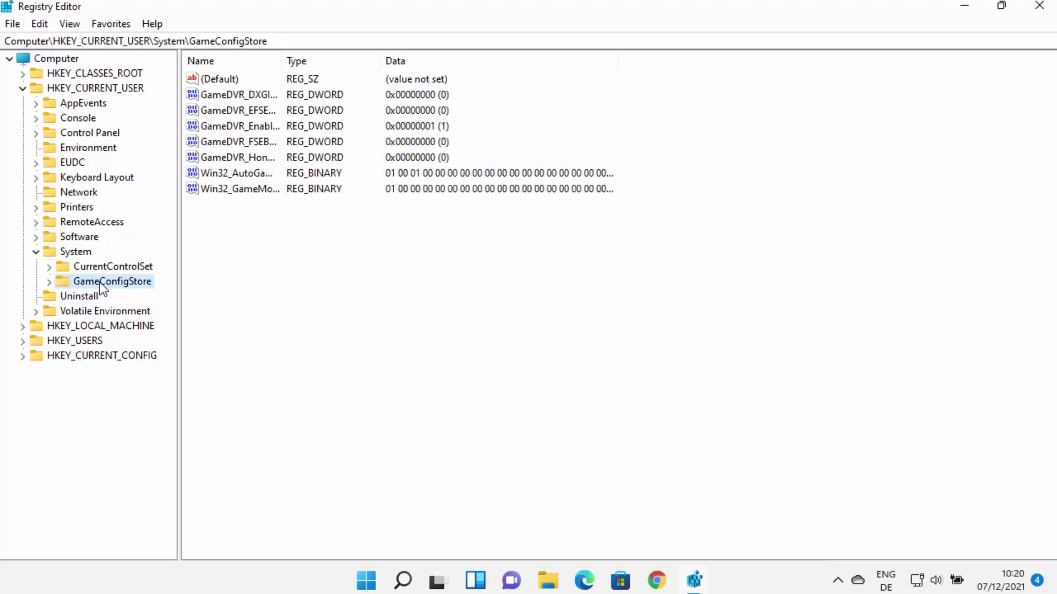
click(49, 283)
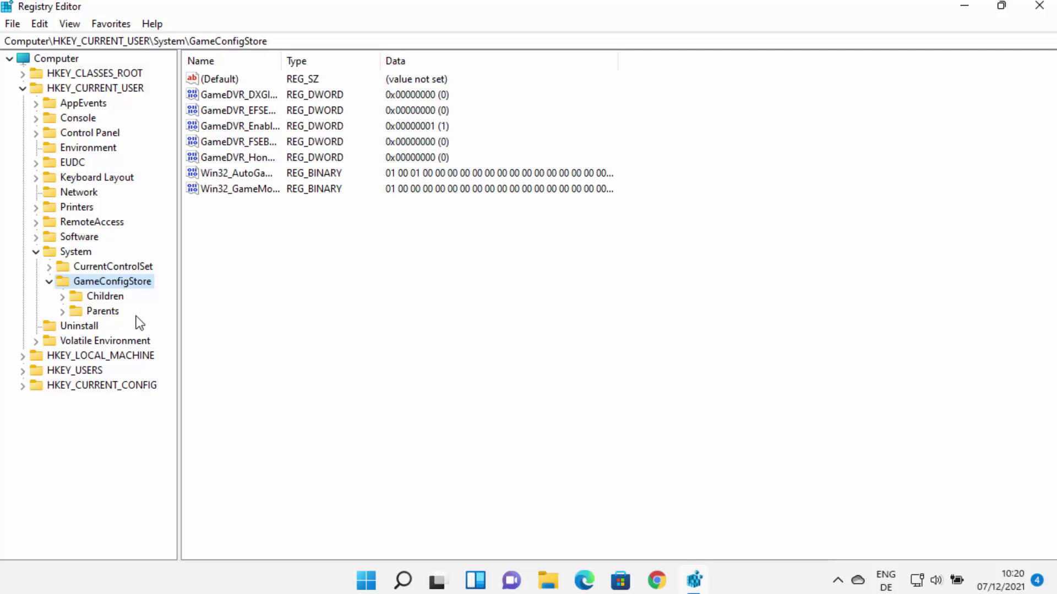
Widen the Name column so full GameDVR value names are visible
key(Tab)
key(ctrl+plus)
drag(394, 57, 406, 61)
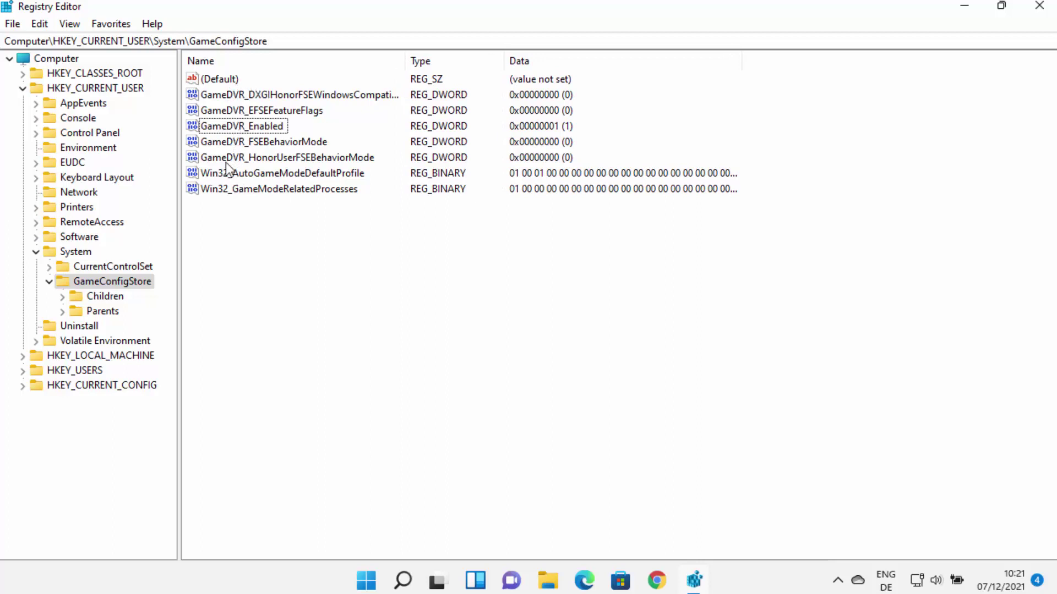
Change GameDVR_Enabled's value data from 1 to 0
click(232, 127)
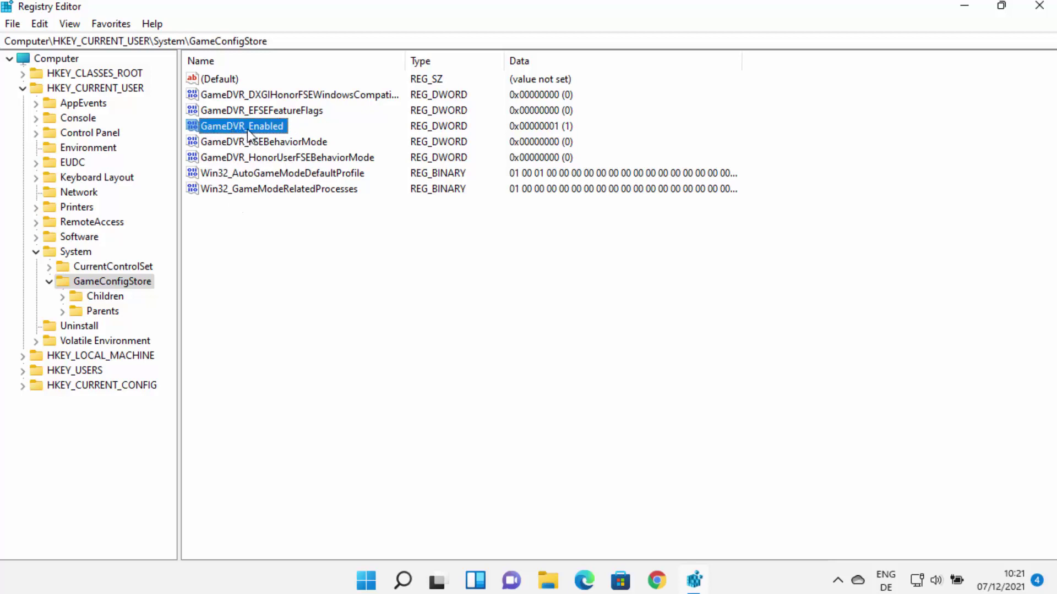
right_click(253, 127)
click(276, 133)
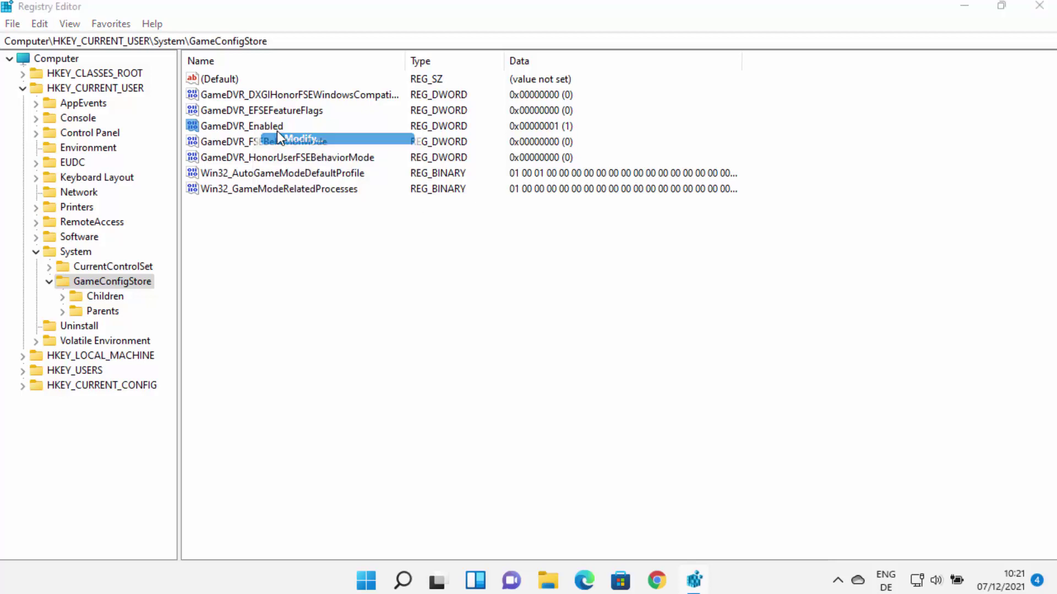
drag(220, 84, 434, 124)
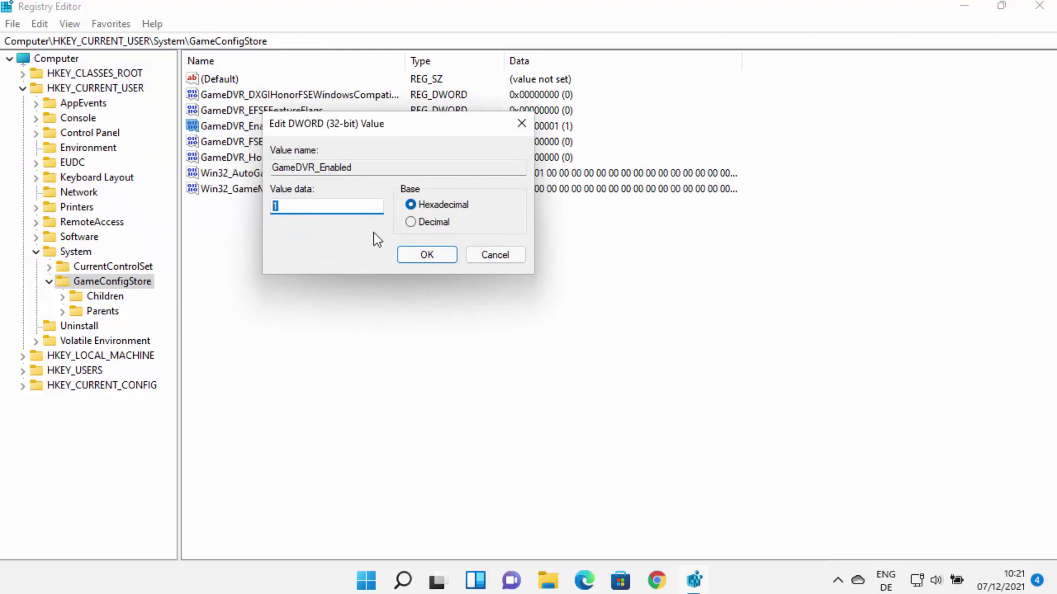
key(BackSpace)
text(0)
click(417, 259)
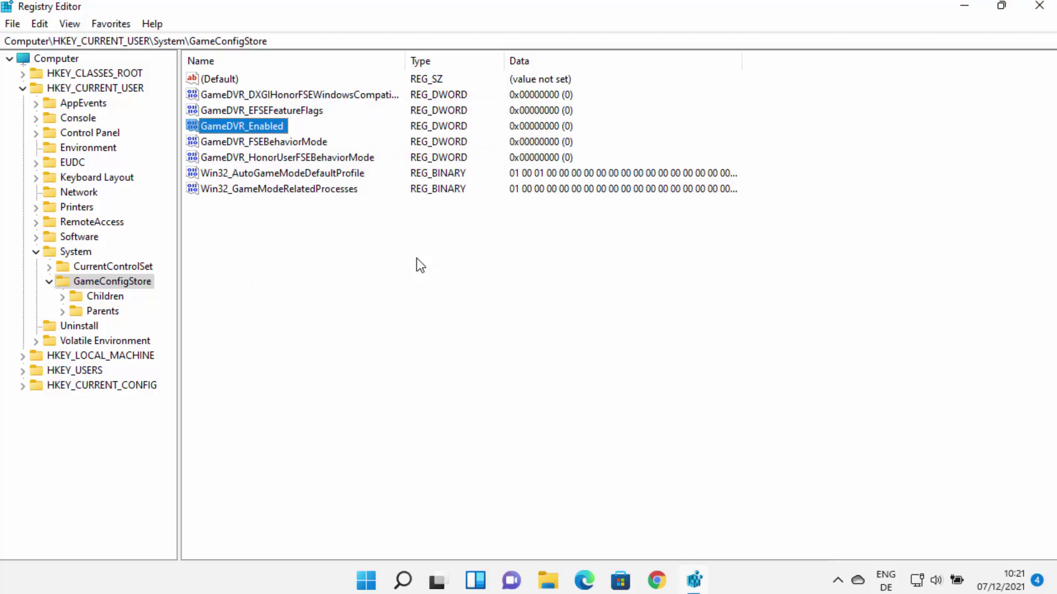
click(420, 266)
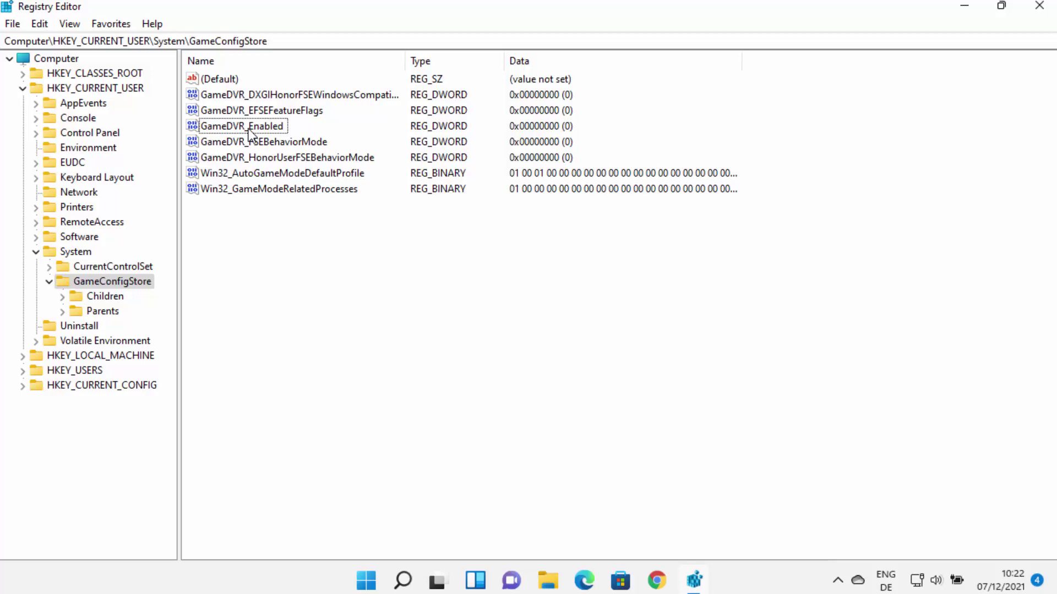
Collapse HKEY_CURRENT_USER and go to HKEY_LOCAL_MACHINE\SOFTWARE\Microsoft
click(23, 89)
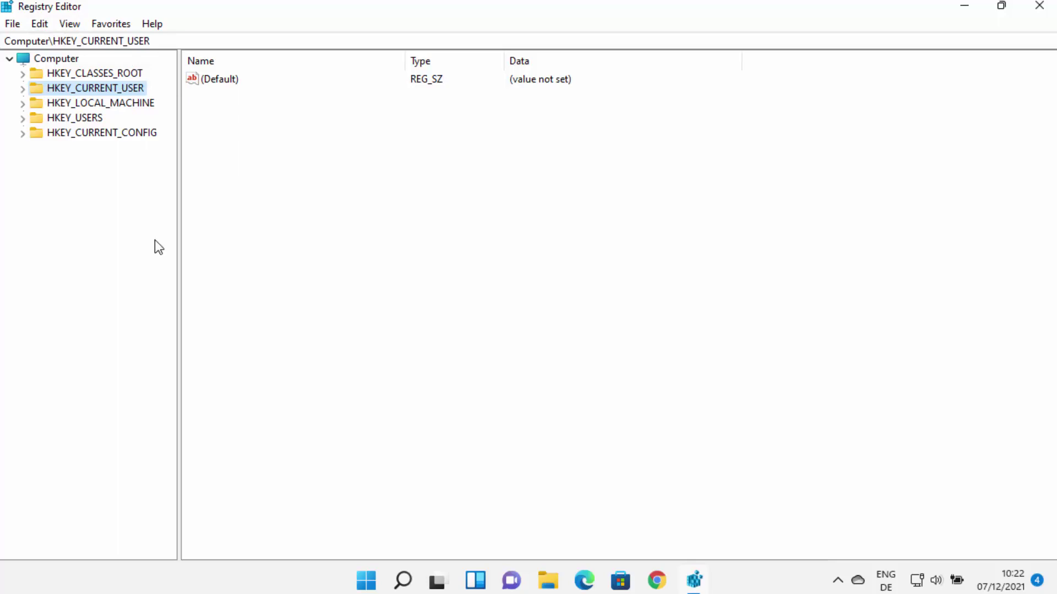
click(58, 104)
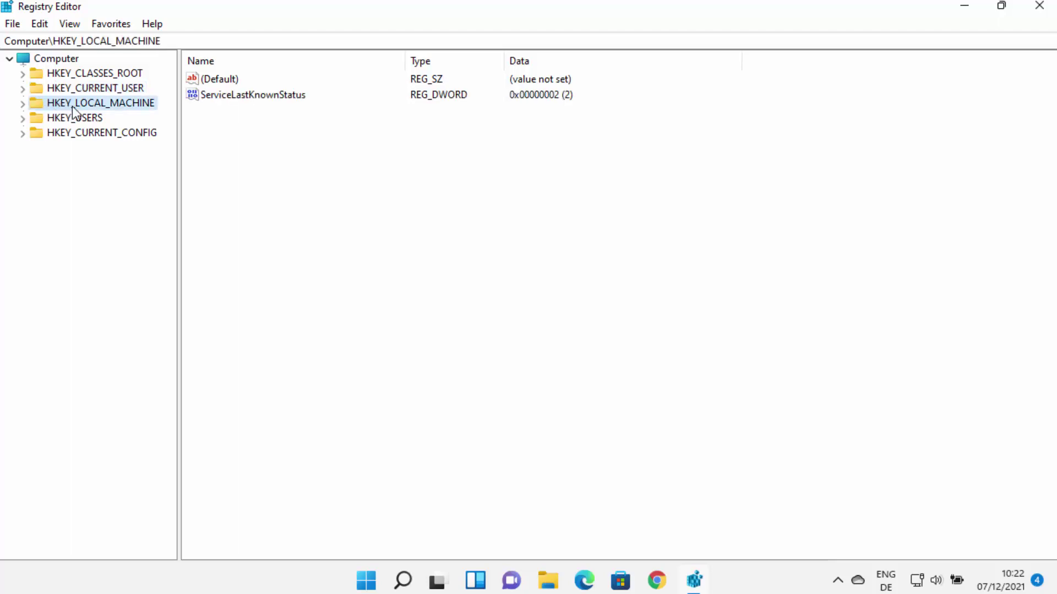
click(22, 104)
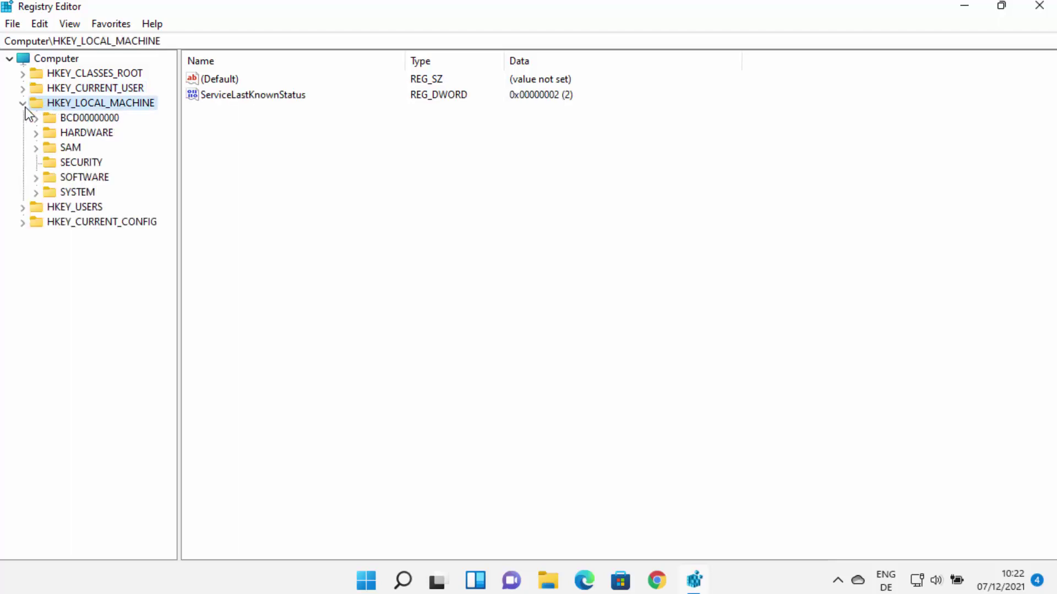
click(37, 180)
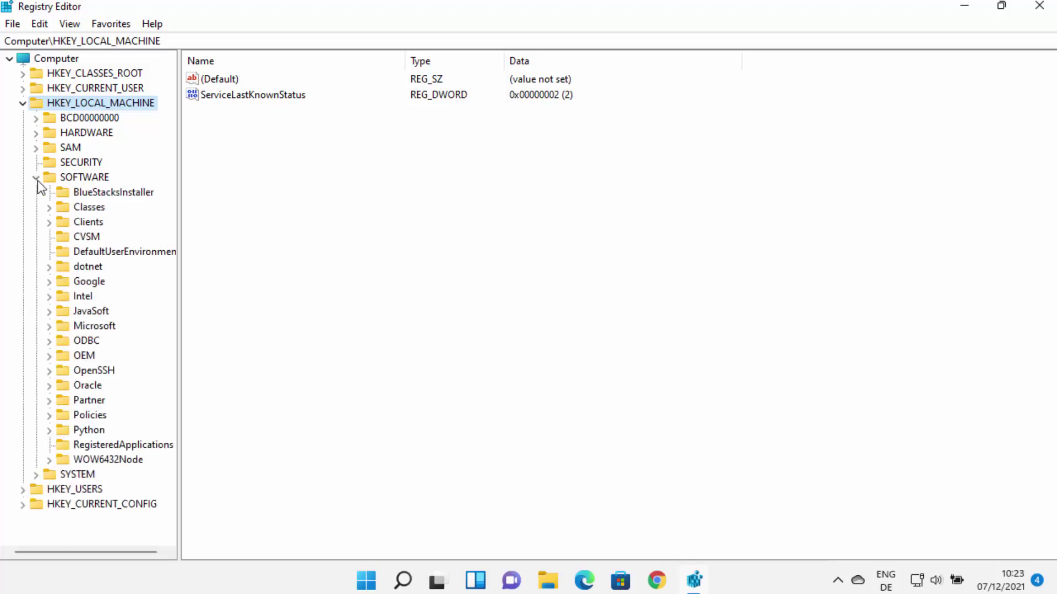
key(m)
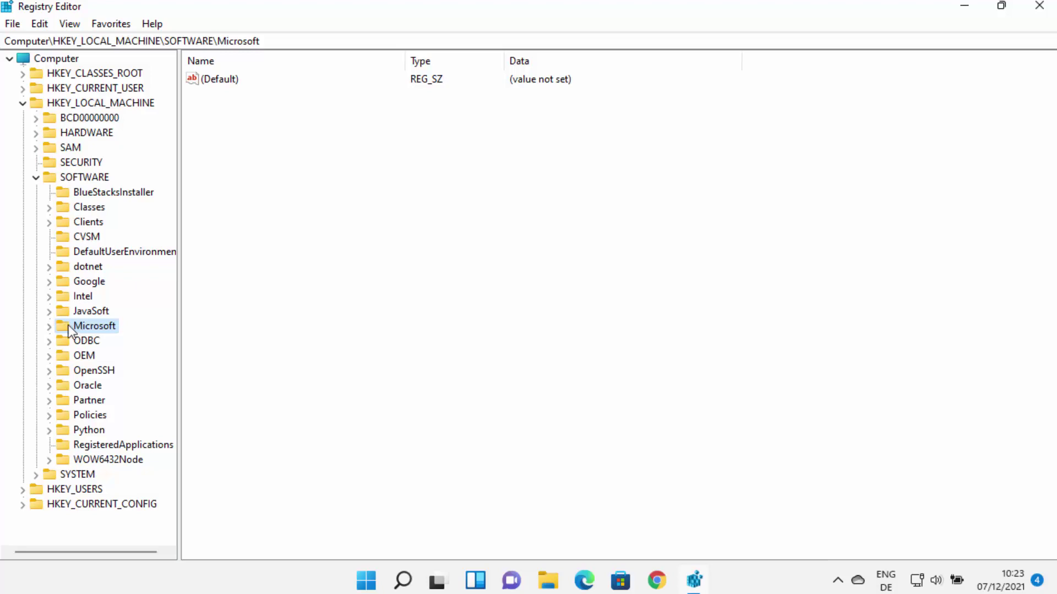
Expand Microsoft, widen the key tree, and expand the PolicyManager key
click(48, 326)
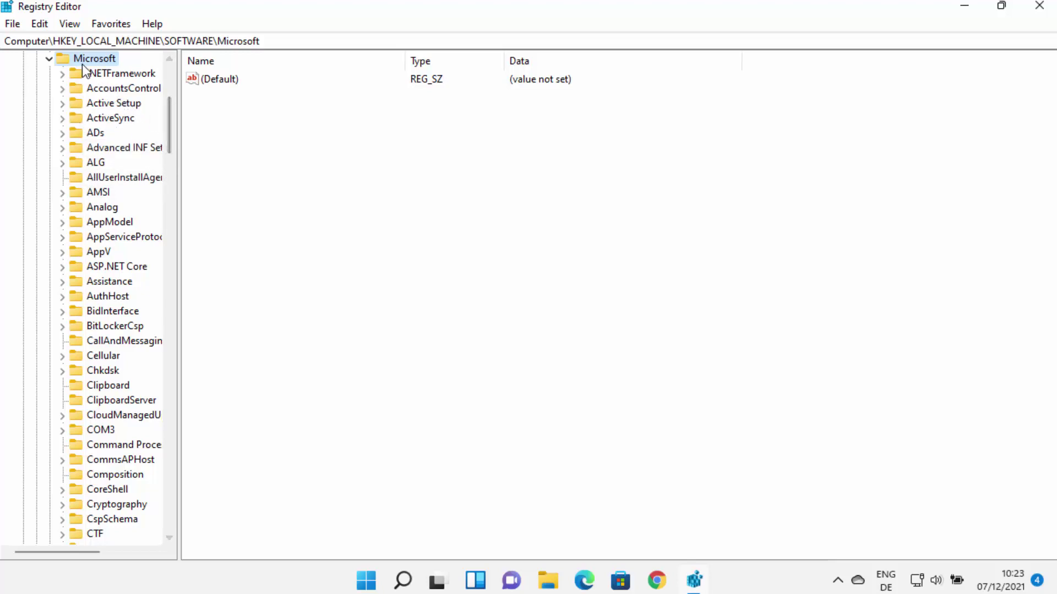
drag(179, 224, 319, 253)
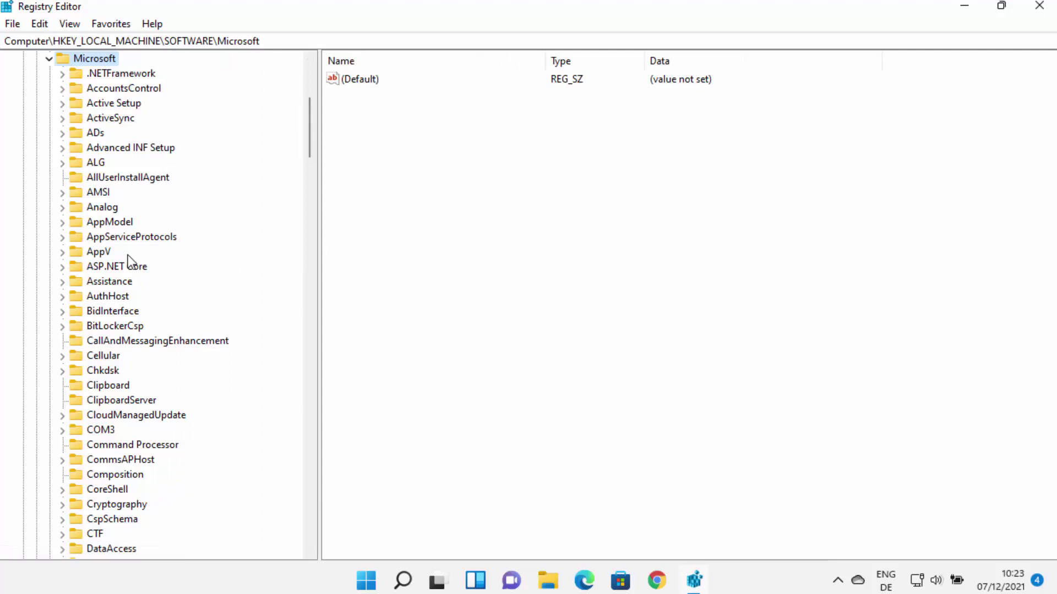
scroll(127, 256, down, 11)
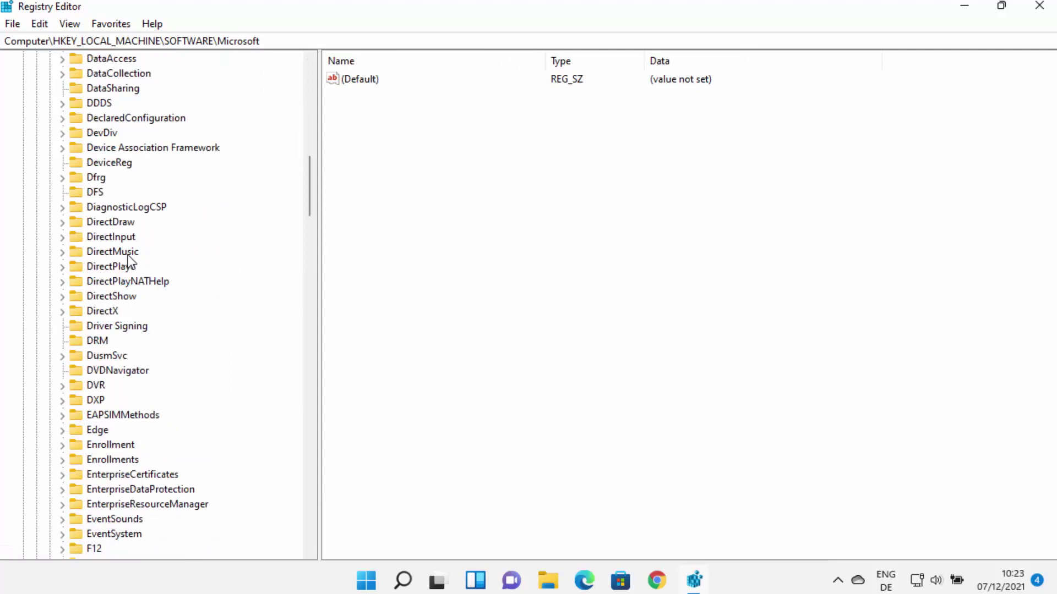
scroll(127, 255, down, 20)
scroll(128, 256, down, 8)
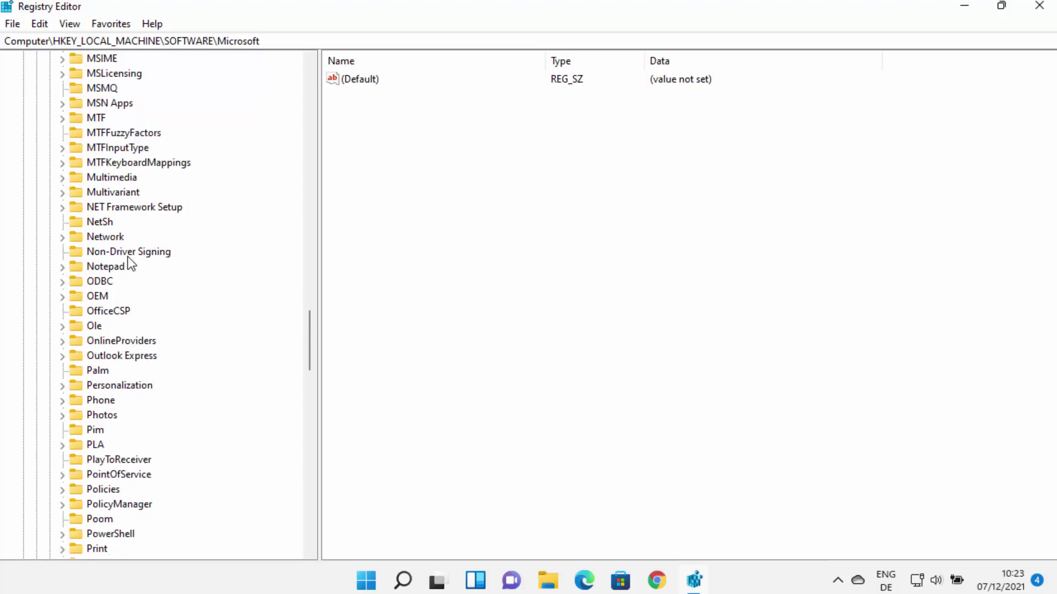
scroll(128, 257, down, 2)
click(99, 415)
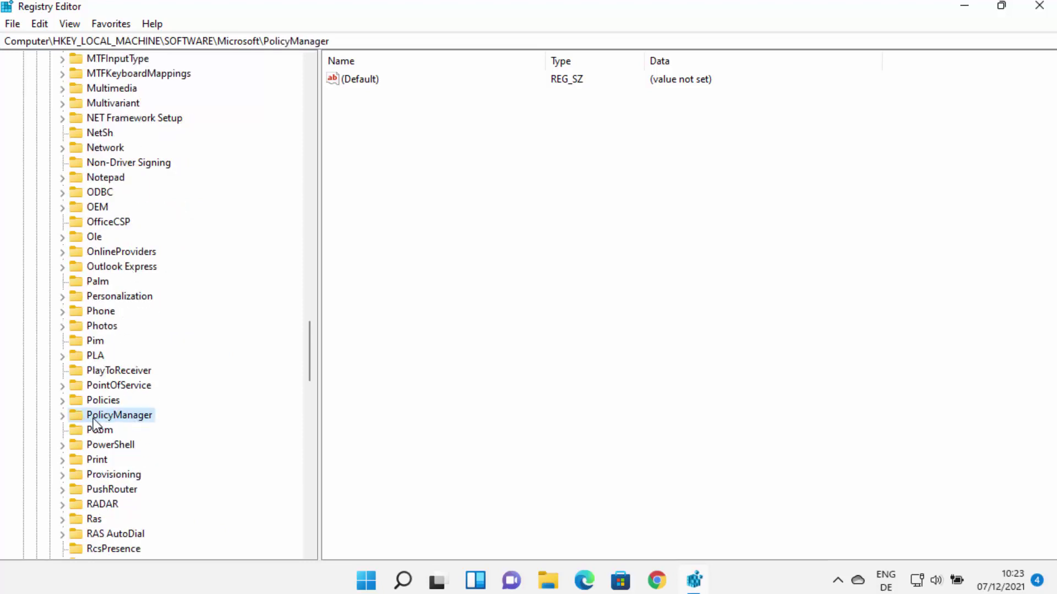
click(63, 416)
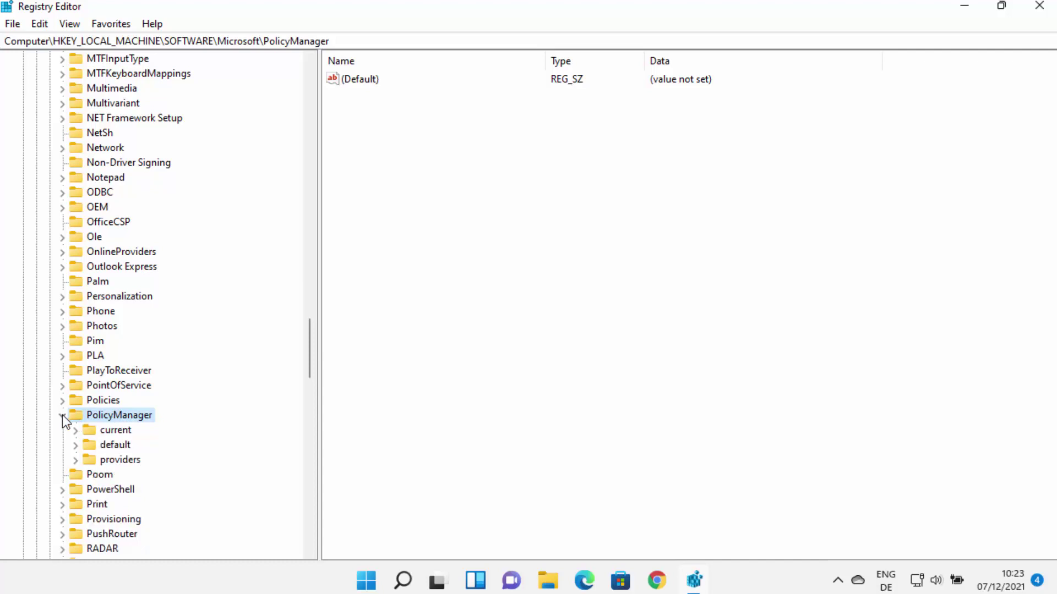
Expand PolicyManager\default and select its ApplicationManagement subkey
click(113, 448)
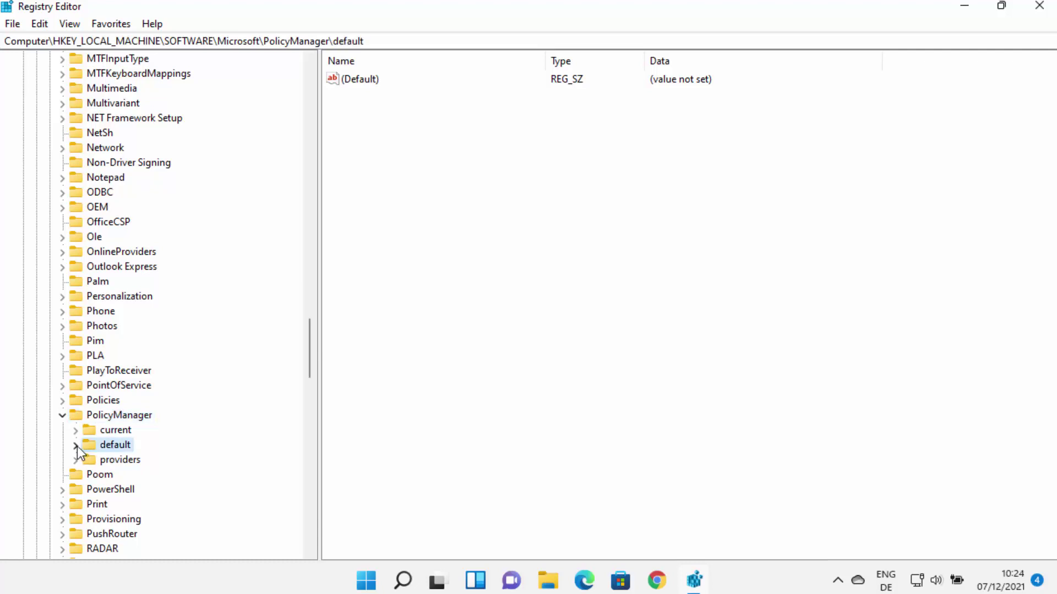
click(76, 445)
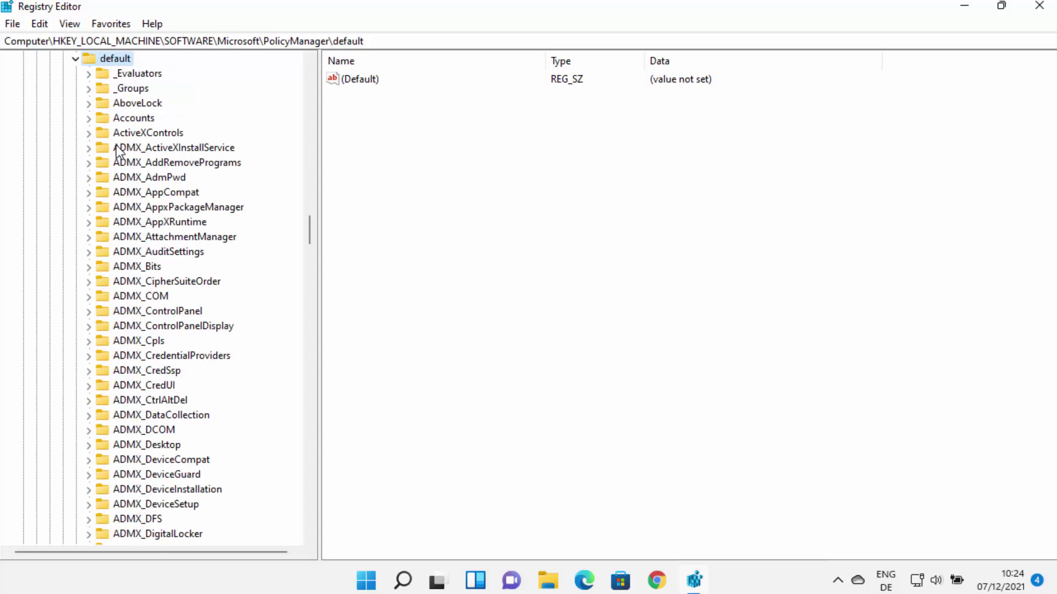
scroll(137, 209, down, 2)
scroll(138, 209, down, 9)
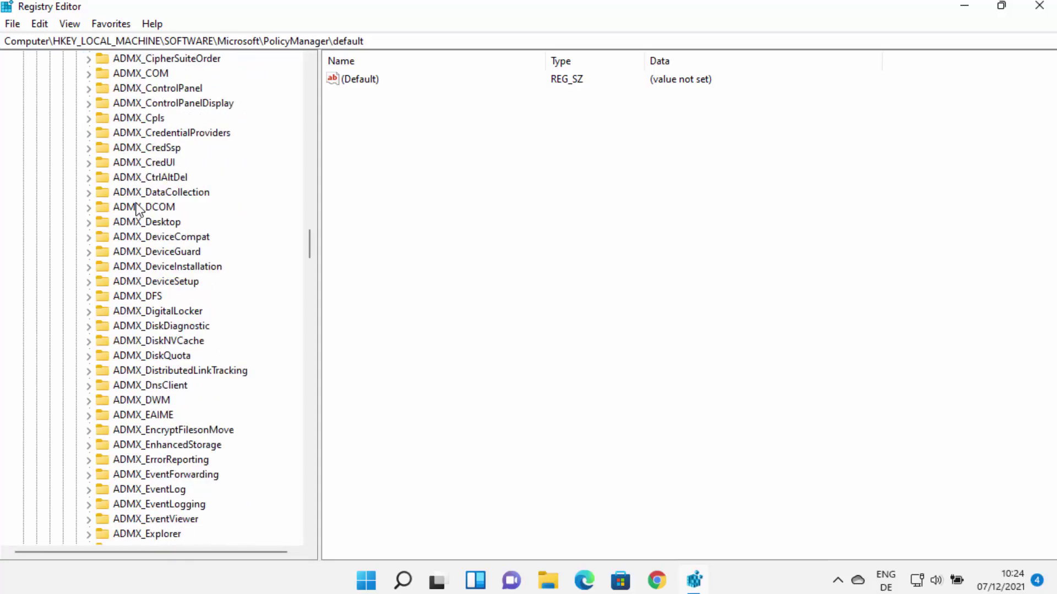
scroll(138, 209, down, 5)
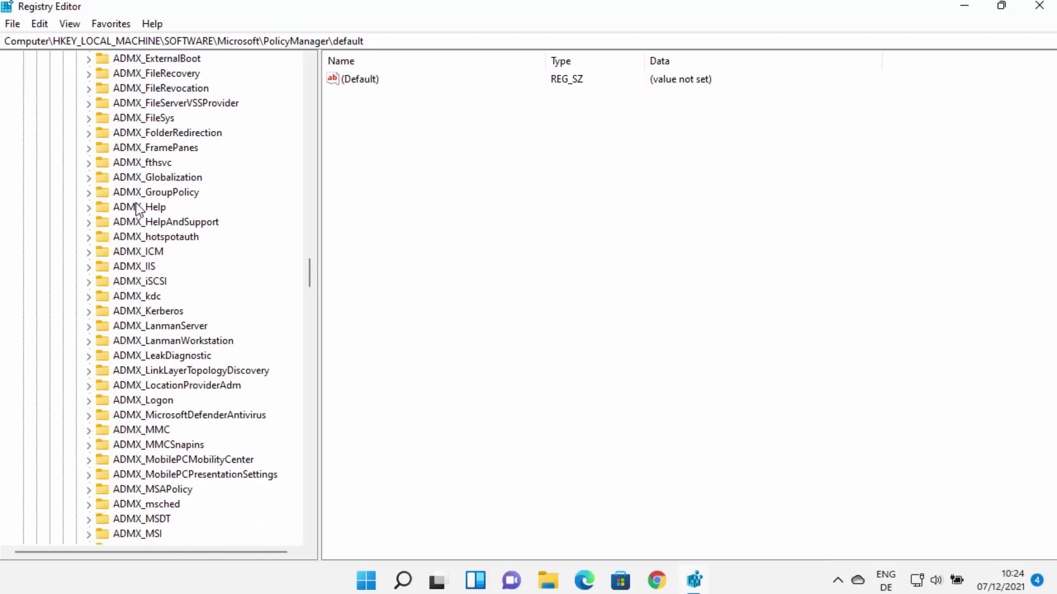
scroll(137, 209, down, 20)
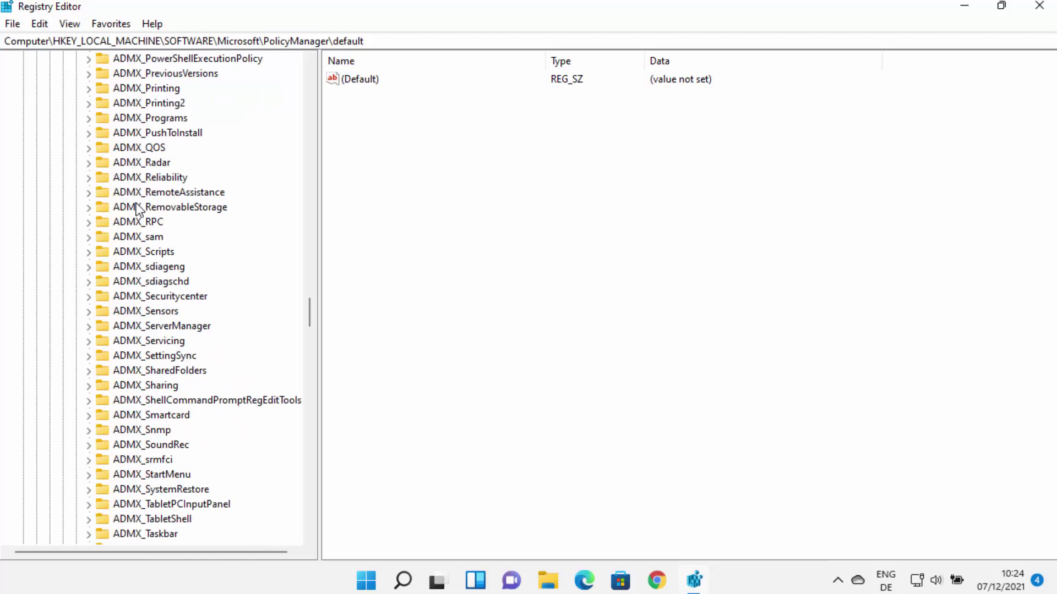
scroll(138, 209, down, 5)
scroll(136, 209, down, 2)
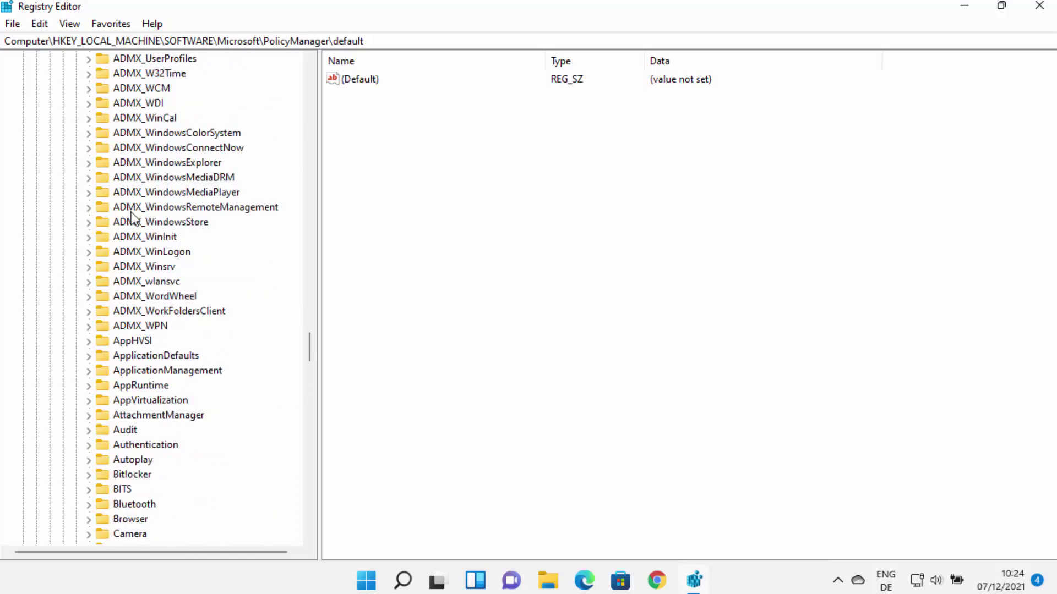
click(128, 373)
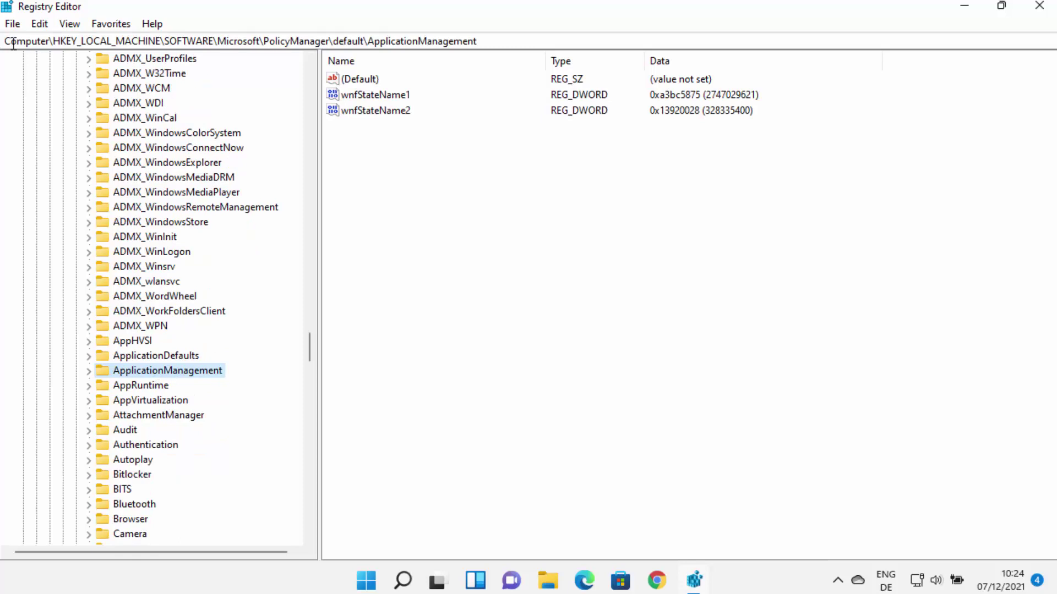
Select the ApplicationManagement path in the address bar and expand ApplicationManagement's subkeys
click(495, 41)
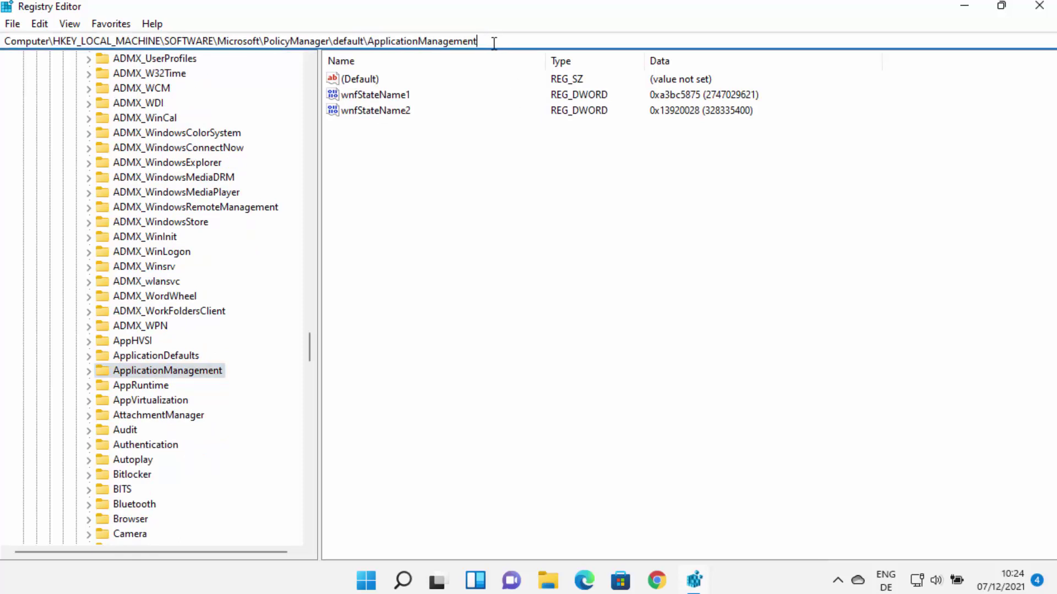
drag(493, 43, 3, 41)
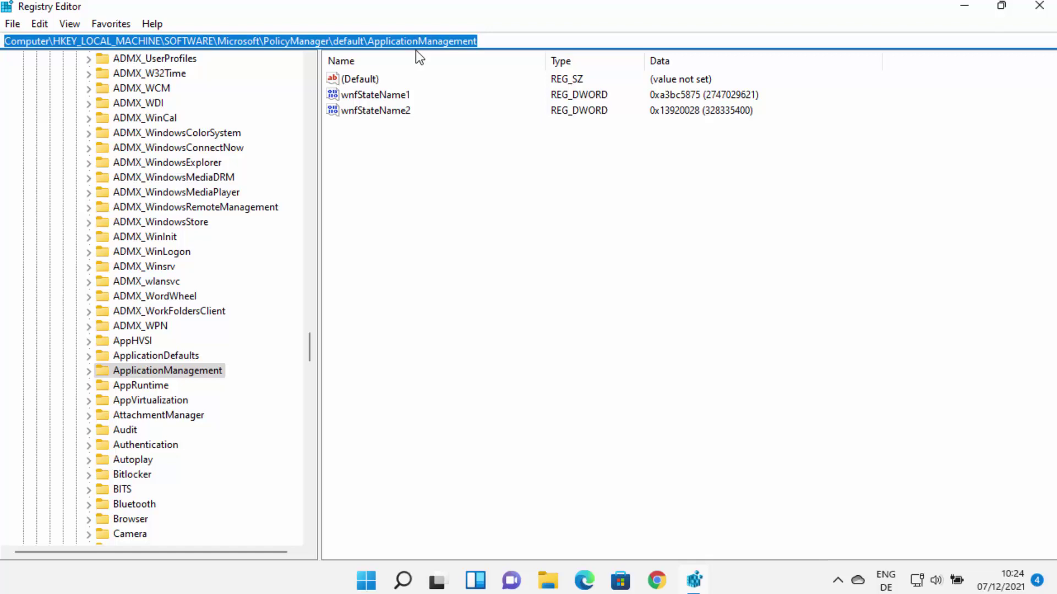
click(89, 371)
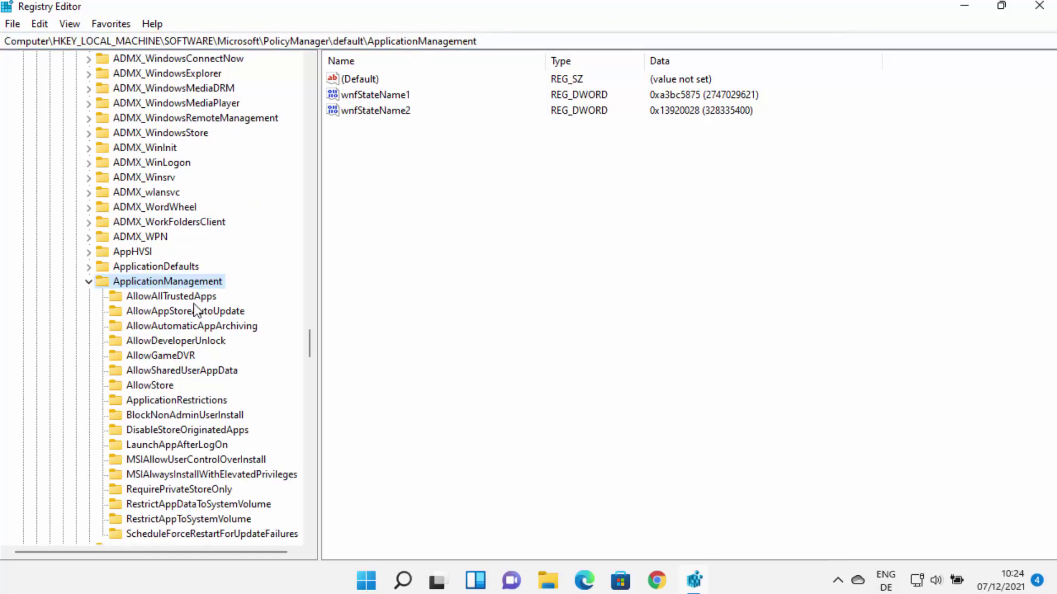
scroll(194, 307, down, 2)
Under the AllowGameDVR key, change the 'value' DWORD from 1 to 0
click(138, 272)
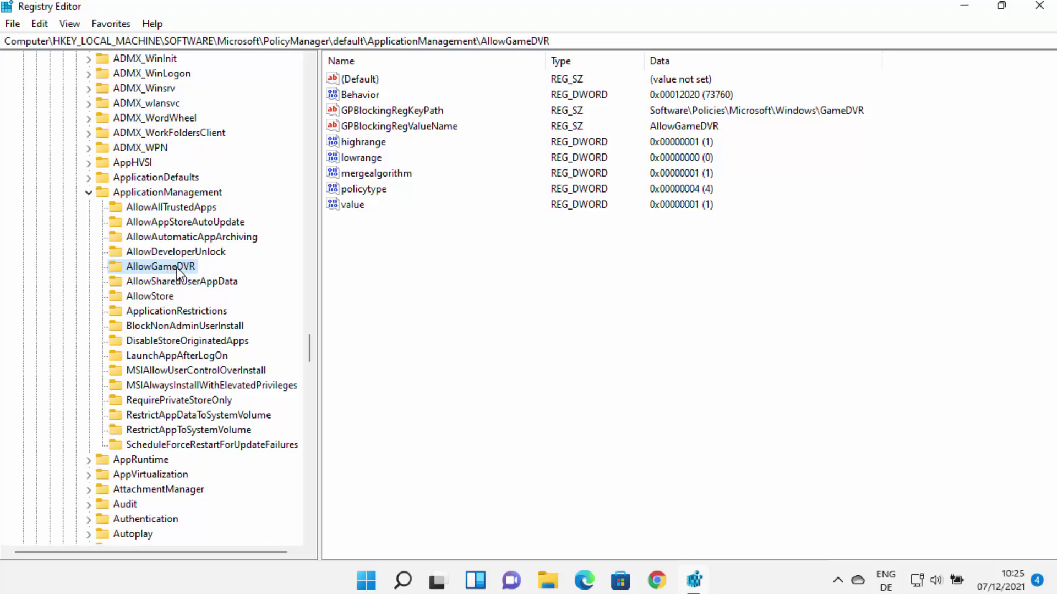
click(435, 256)
click(363, 215)
right_click(362, 209)
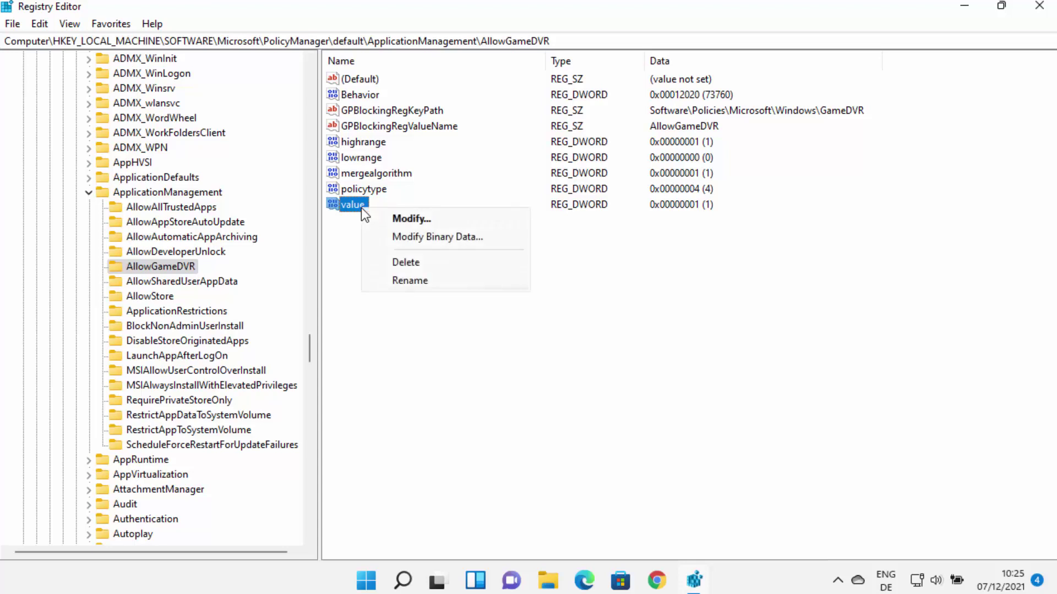
click(391, 222)
drag(372, 147, 586, 206)
click(409, 278)
double_click(410, 278)
text(0)
click(558, 331)
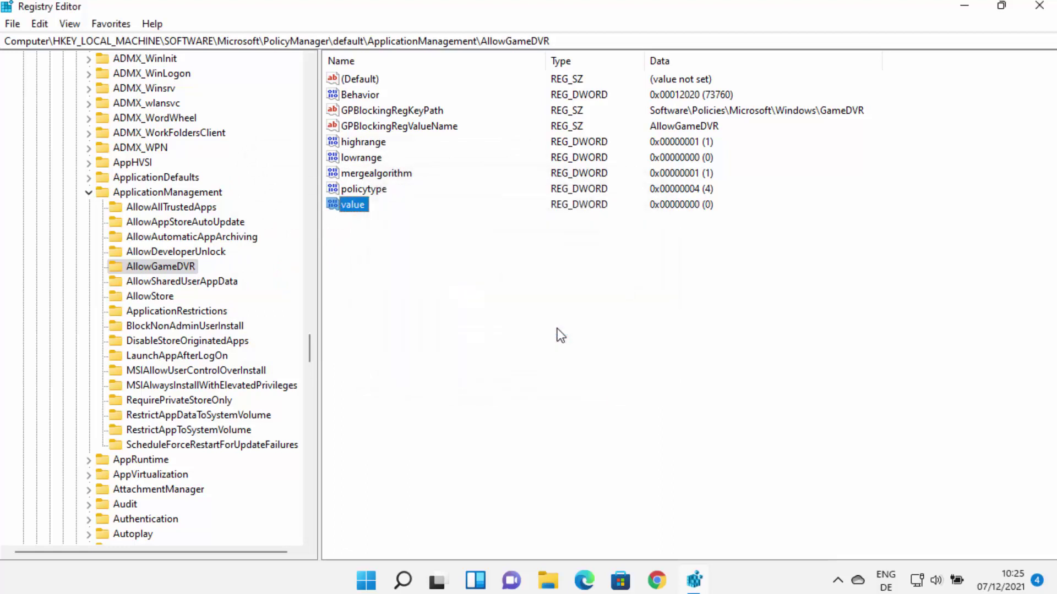